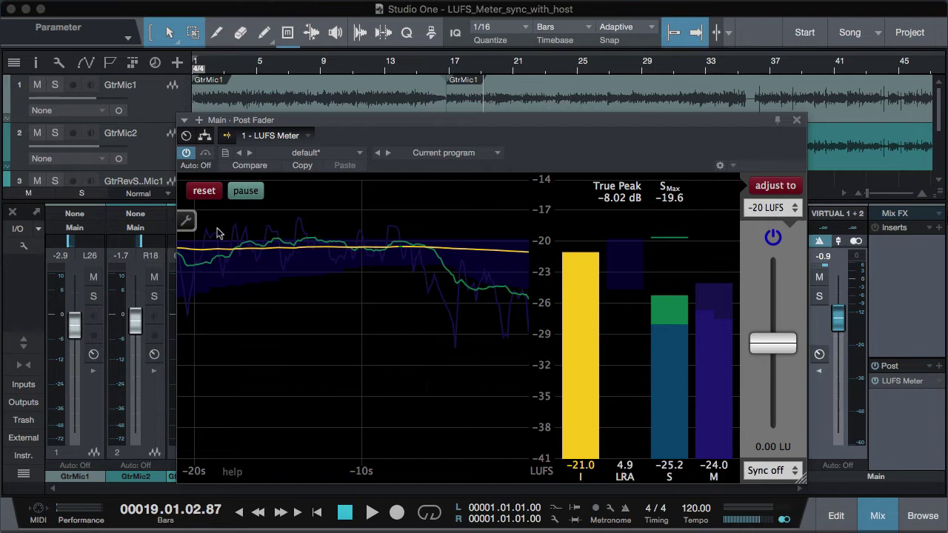
Show the LUFS Meter preferences' Sync tab, scrolled to the 'Sync with the host' options.
left_click(186, 222)
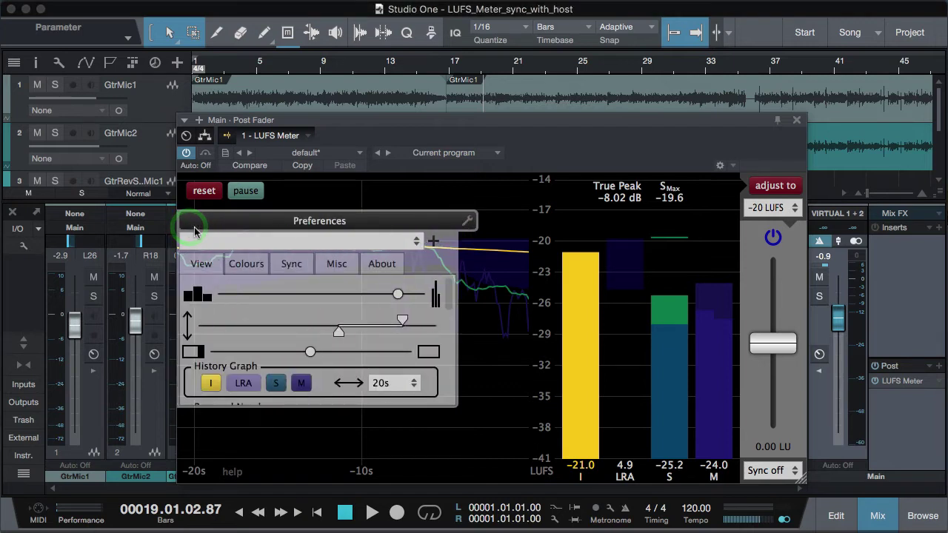
left_click(292, 270)
scroll(367, 362, "down", 5)
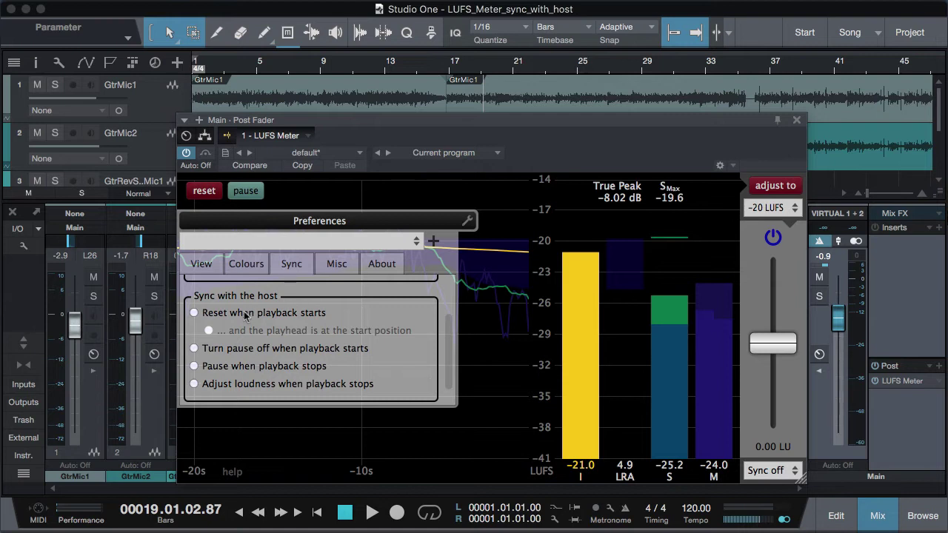
Unpause the LUFS Meter, then play the song briefly and stop it.
left_click(245, 191)
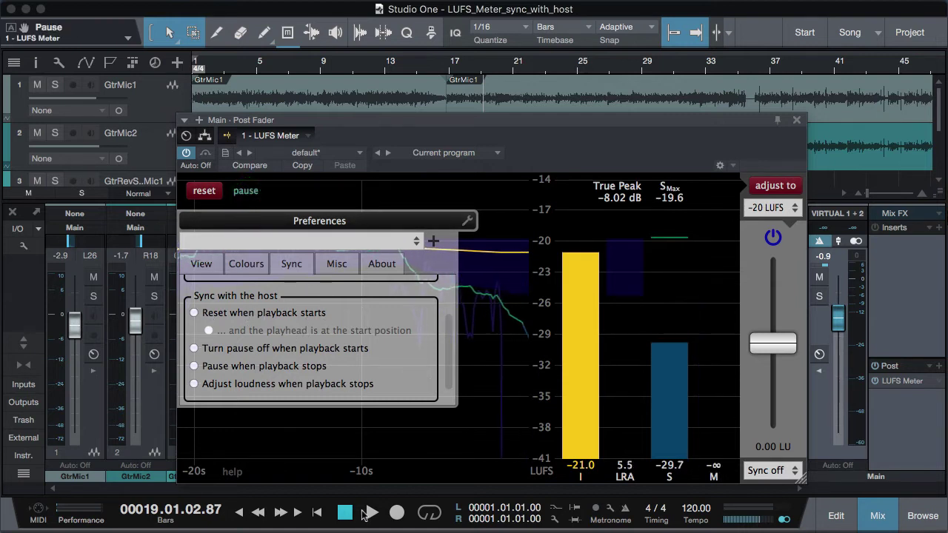
left_click(371, 513)
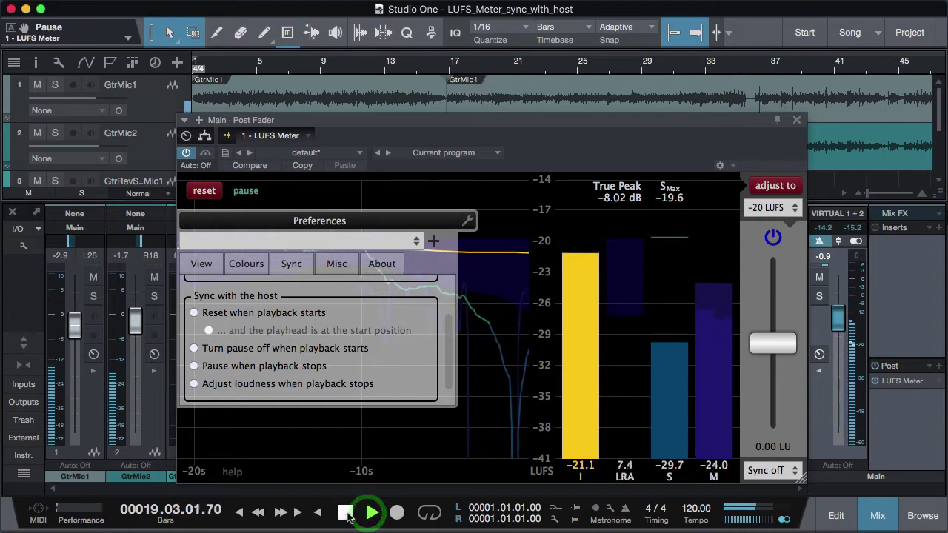
left_click(346, 513)
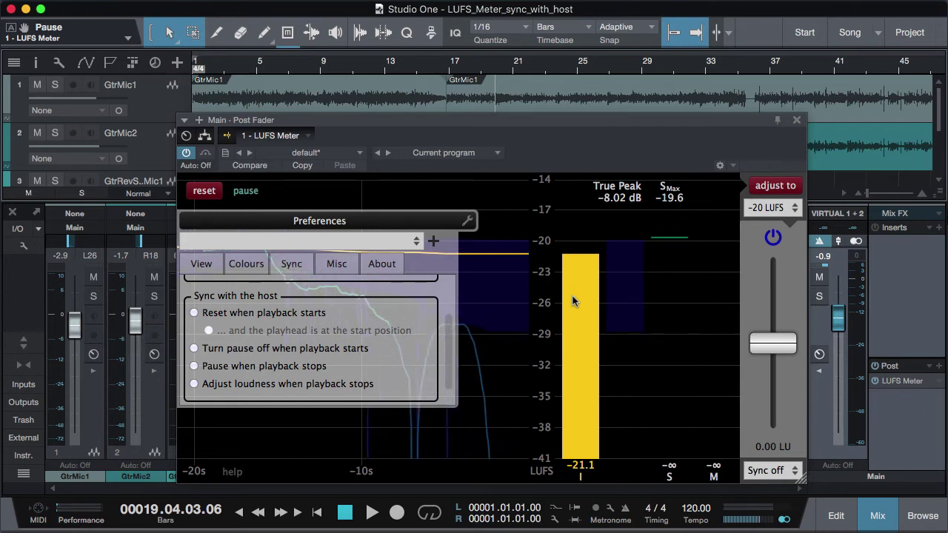
Enable 'Reset when playback starts' and test it with four play-and-stop runs.
left_click(247, 314)
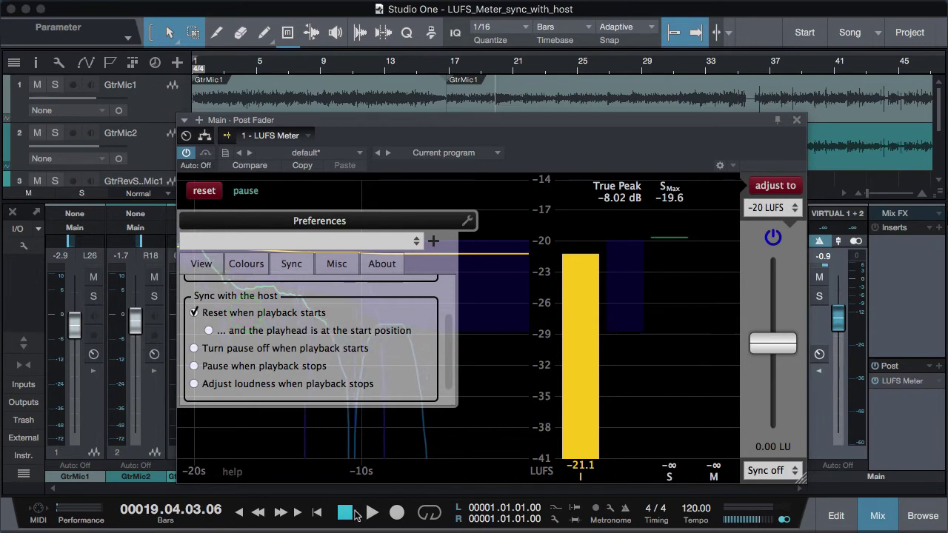
left_click(370, 513)
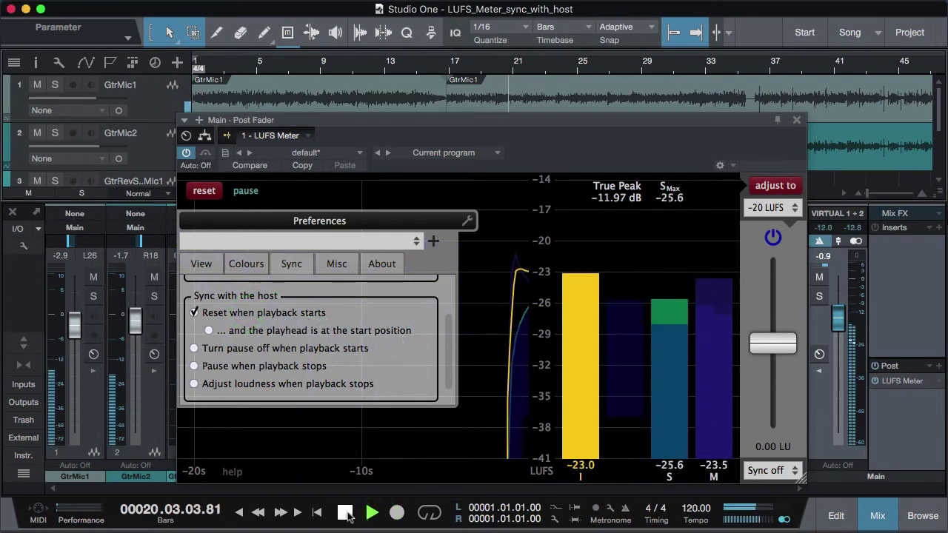
left_click(346, 513)
left_click(369, 513)
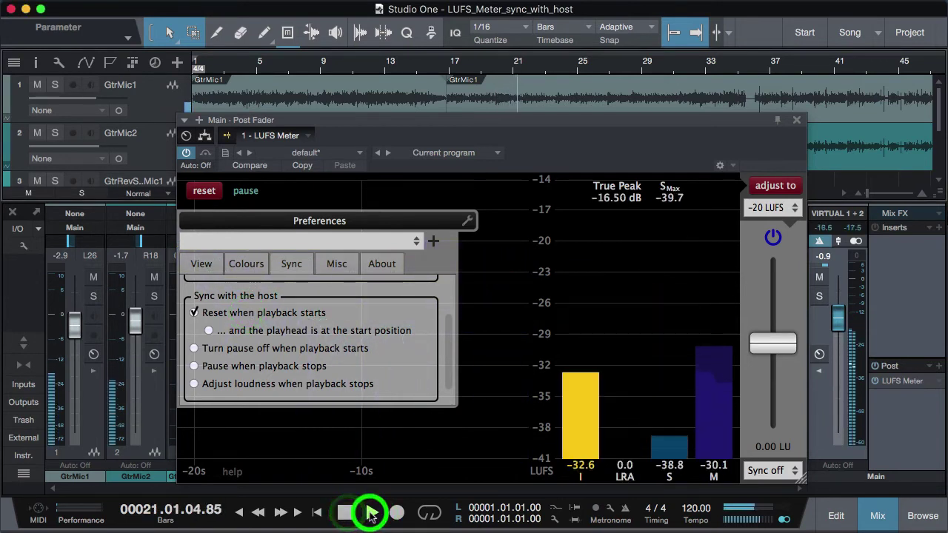
left_click(345, 513)
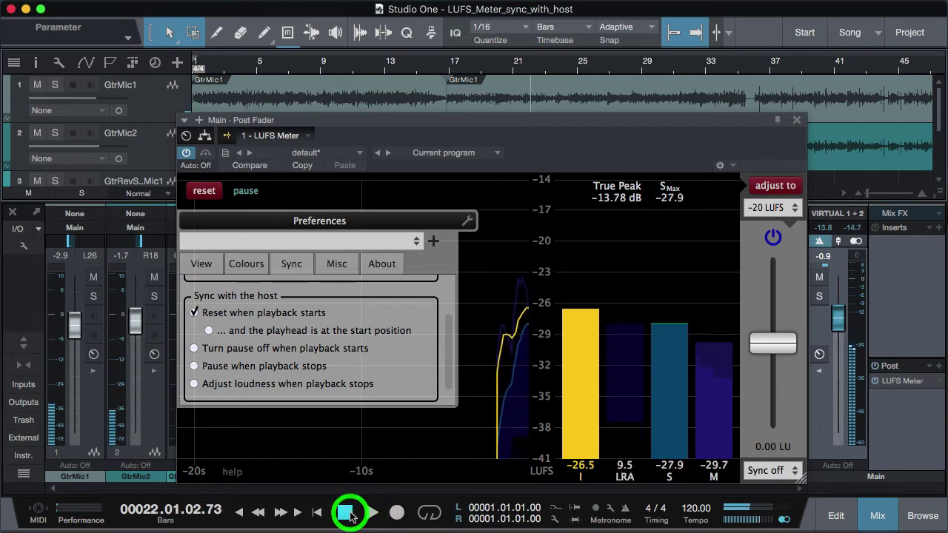
left_click(371, 512)
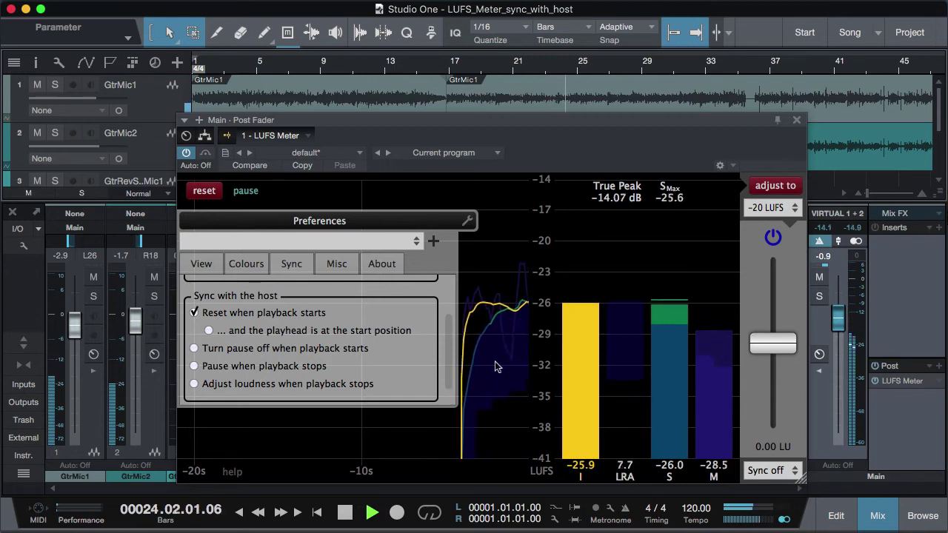
left_click(344, 512)
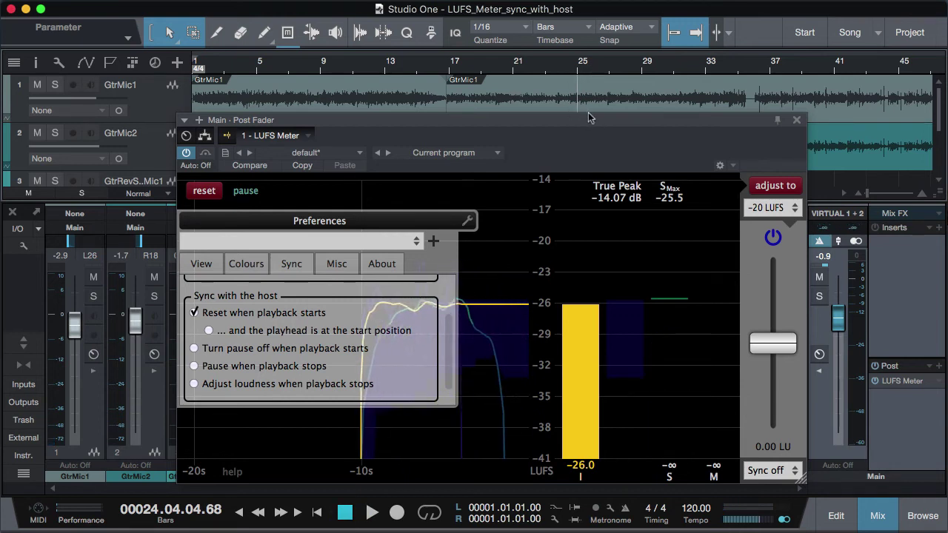
left_click(372, 513)
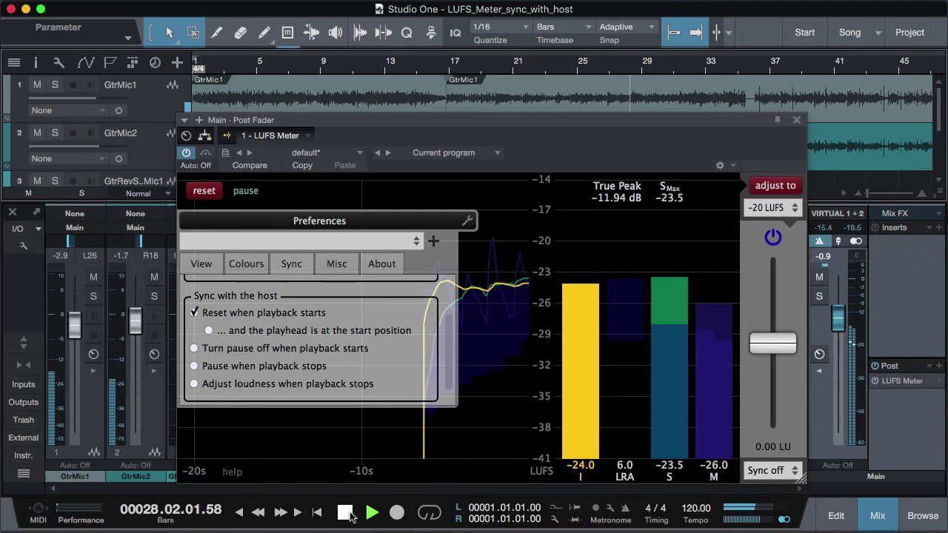
left_click(346, 512)
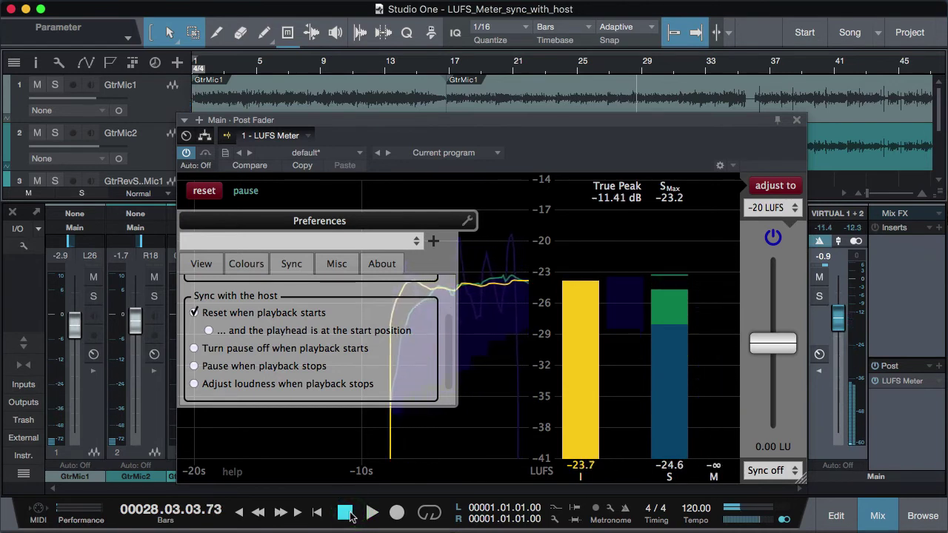
Enable '... and the playhead is at the start position', then replay from the song start.
left_click(268, 333)
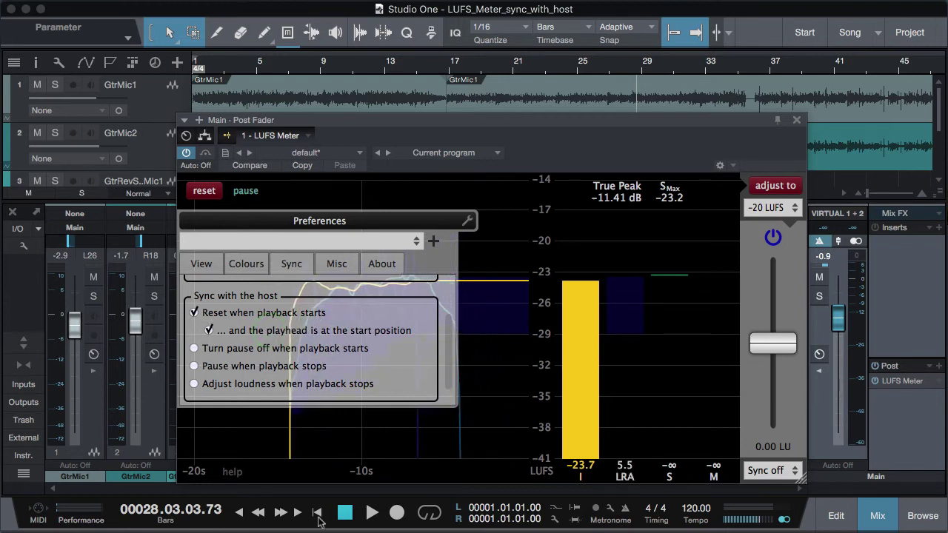
left_click(372, 512)
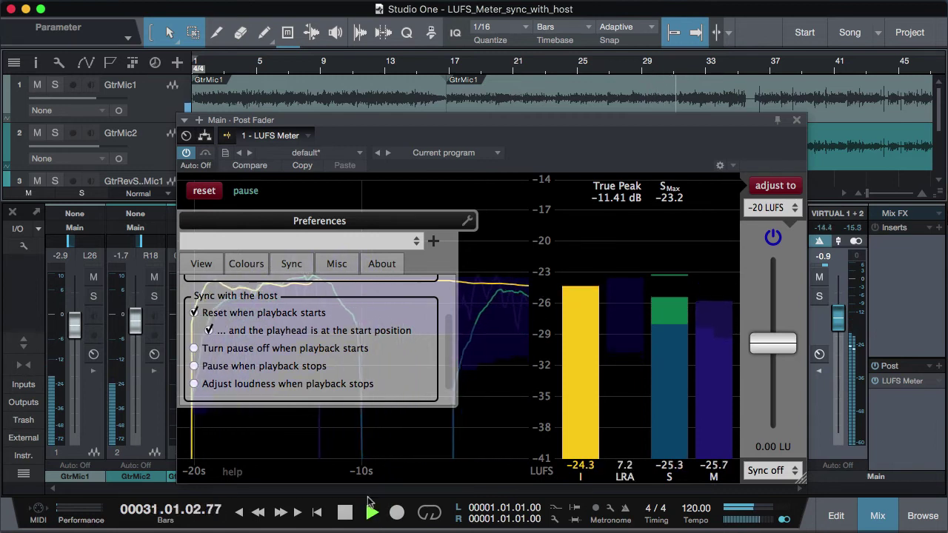
left_click(342, 518)
left_click(315, 512)
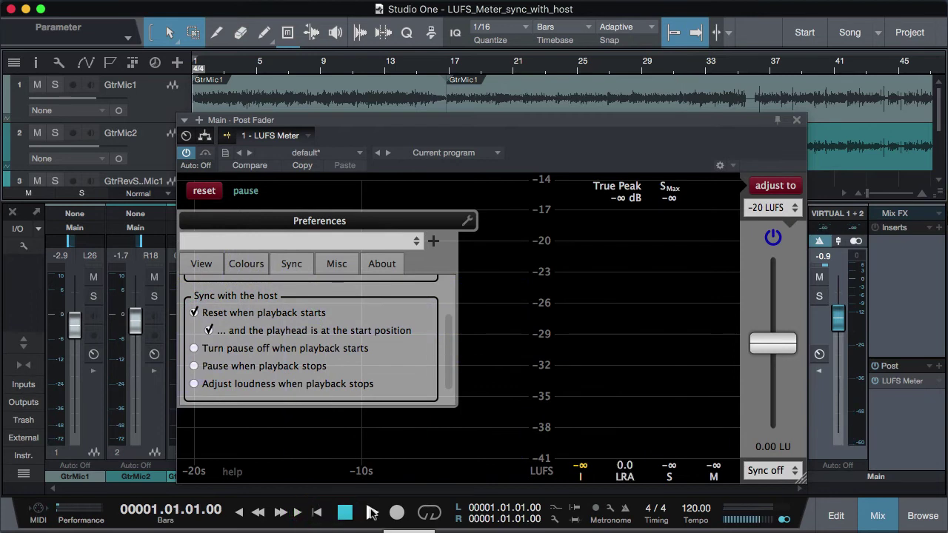
left_click(371, 514)
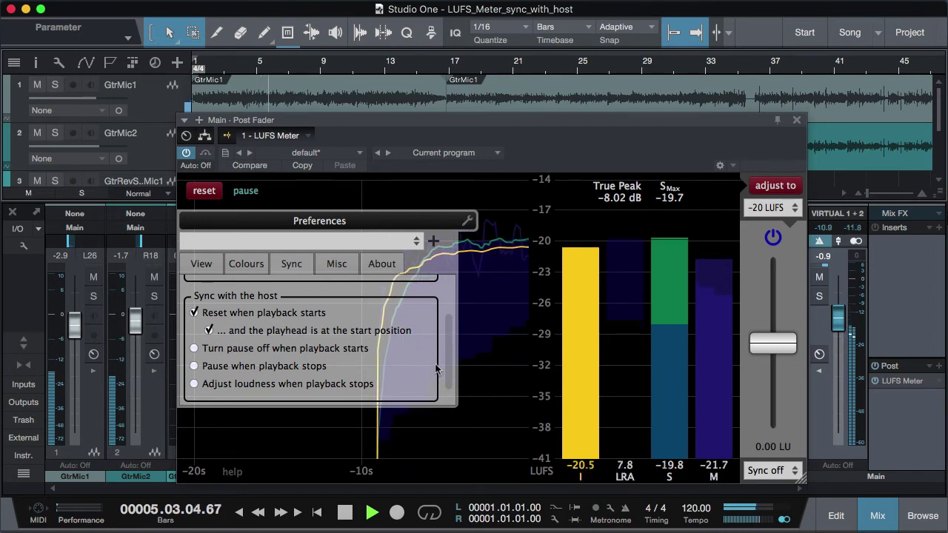
Enable 'Pause when playback stops' and verify it with a stop, play, stop test.
left_click(283, 371)
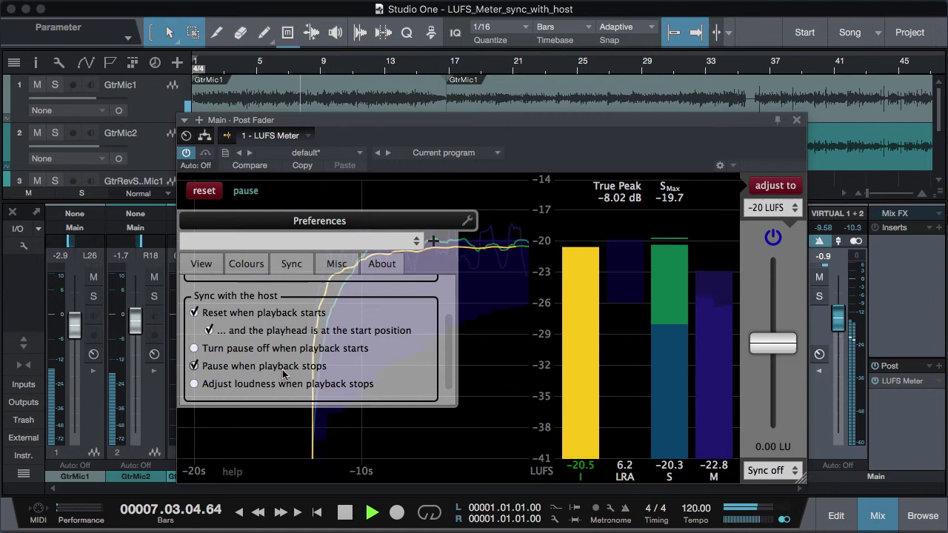
left_click(344, 512)
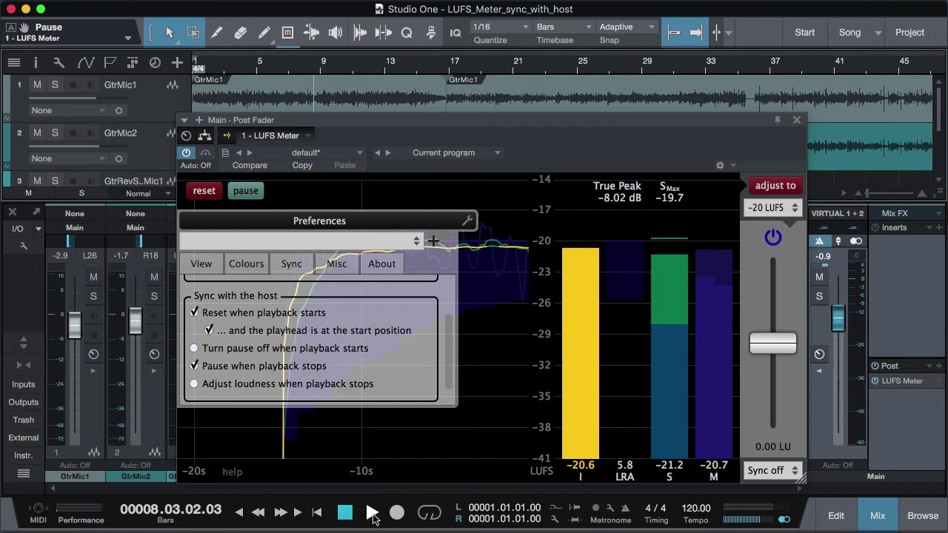
left_click(372, 513)
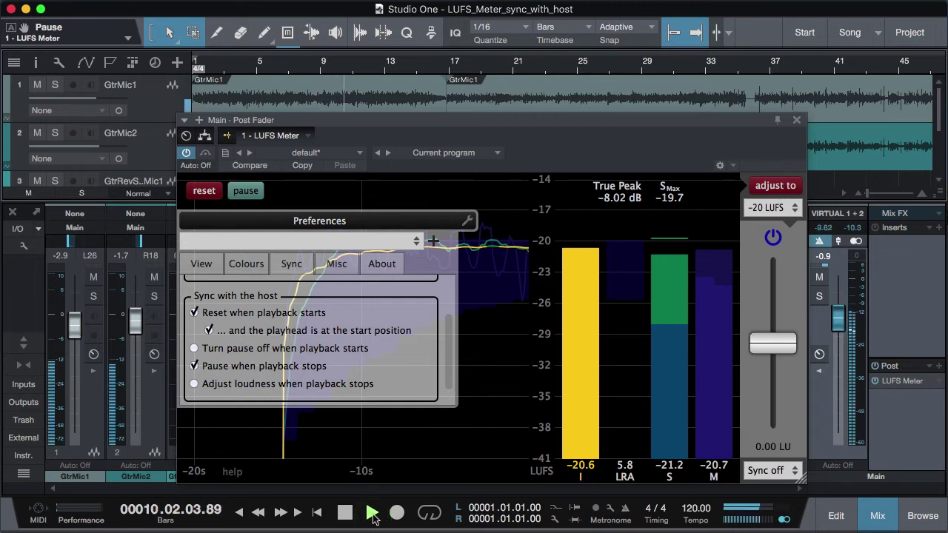
left_click(344, 512)
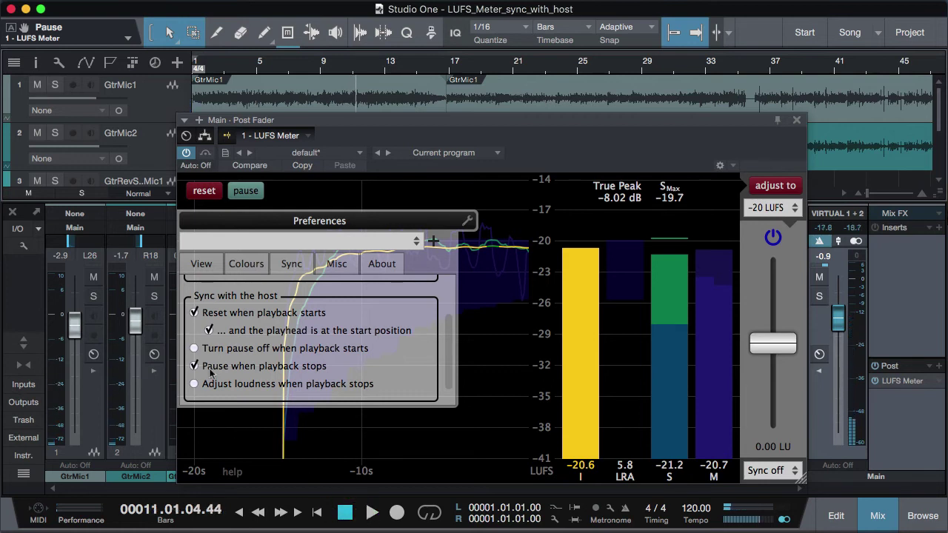
Enable 'Turn pause off when playback starts' and test it with one play and stop.
left_click(231, 349)
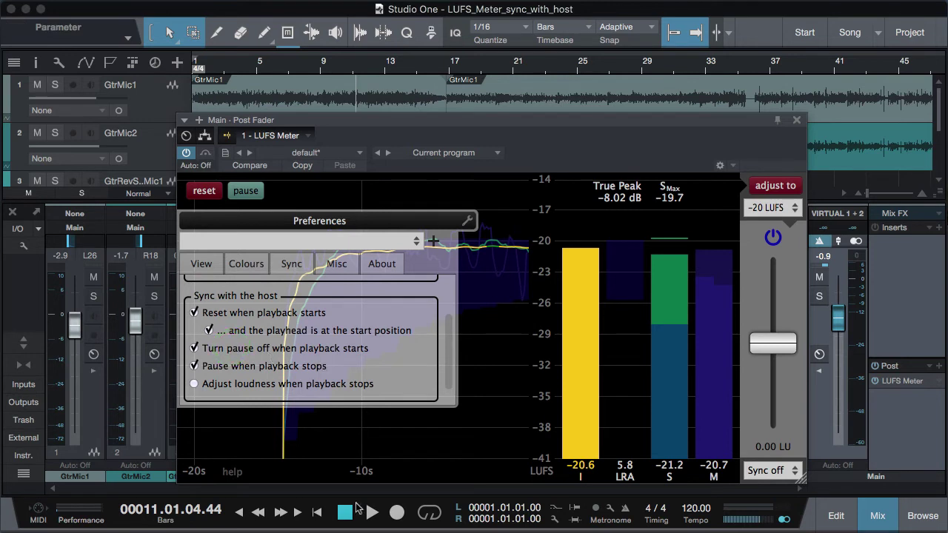
left_click(372, 516)
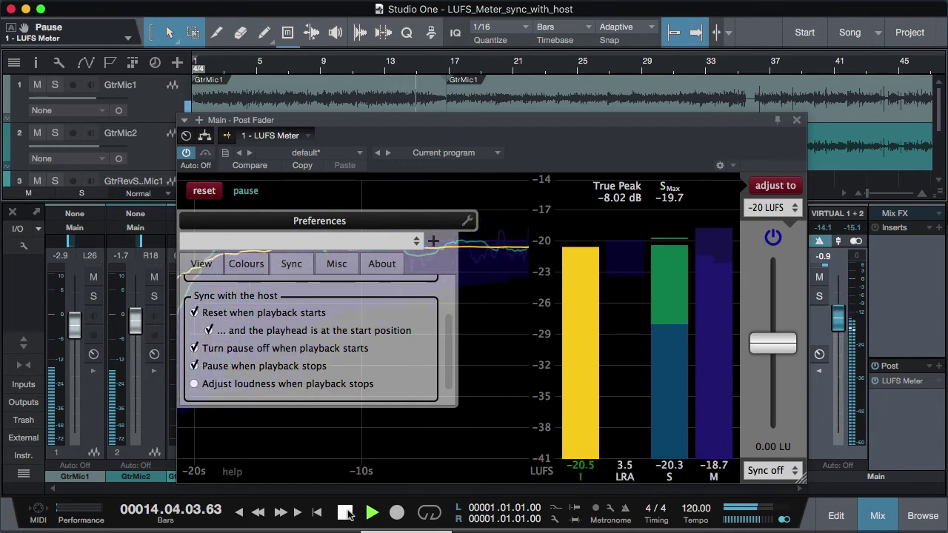
left_click(348, 515)
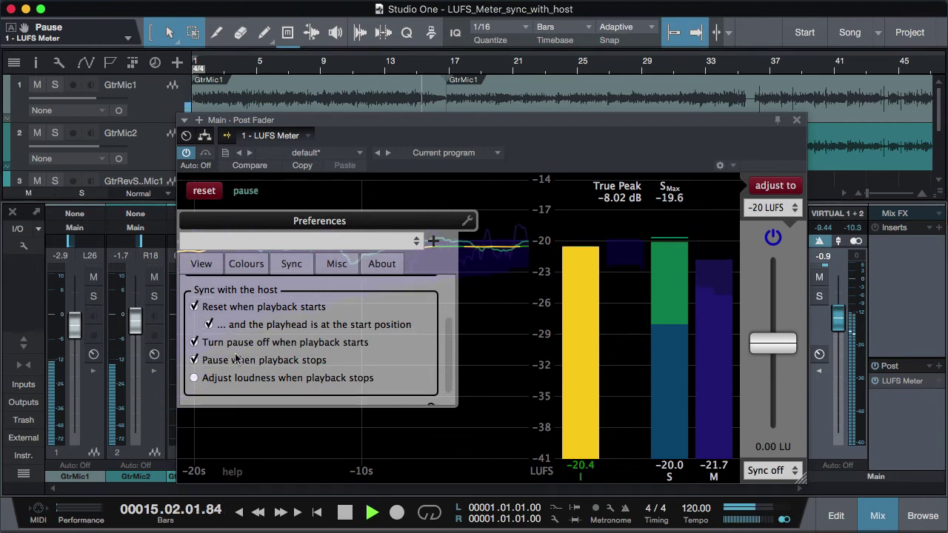
Enable 'Adjust loudness when playback stops' and bring up its loudness target list.
scroll(262, 374, "down", 1)
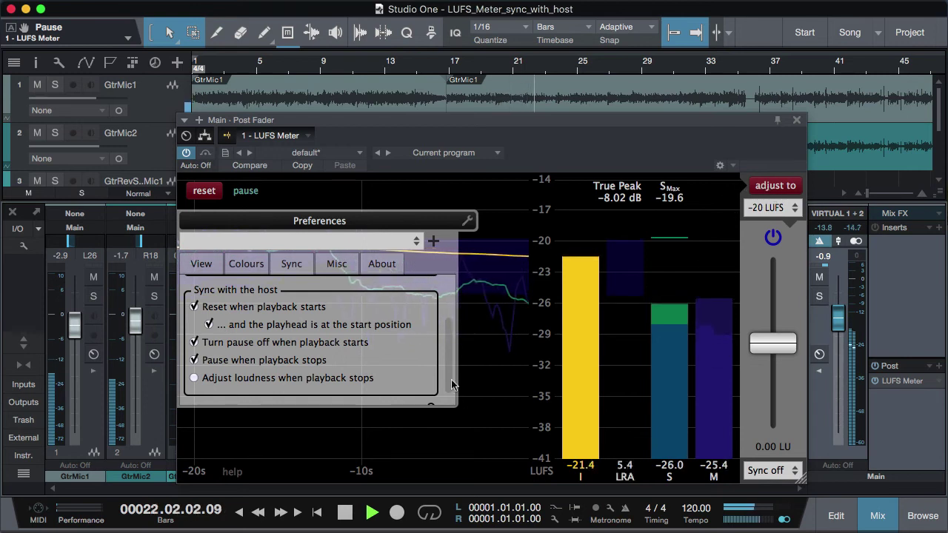
left_click(272, 381)
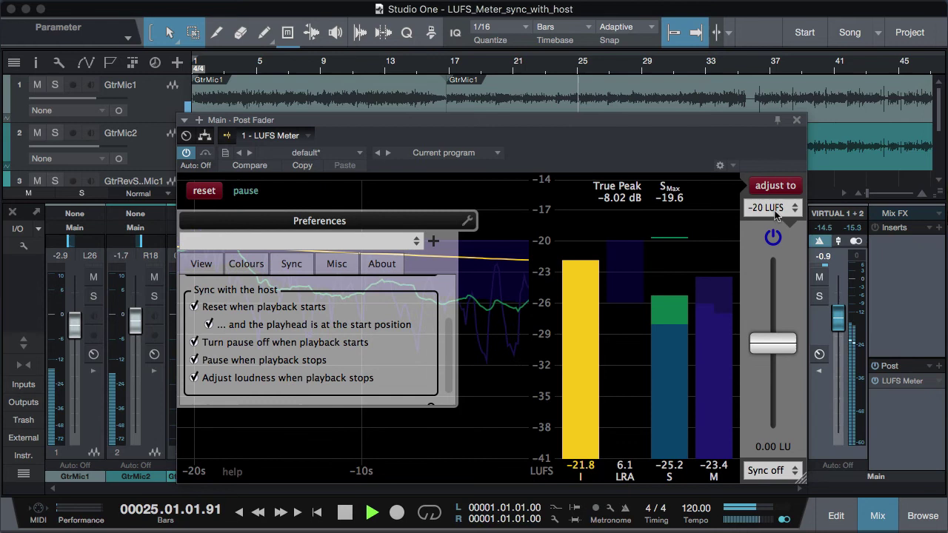
left_click(775, 210)
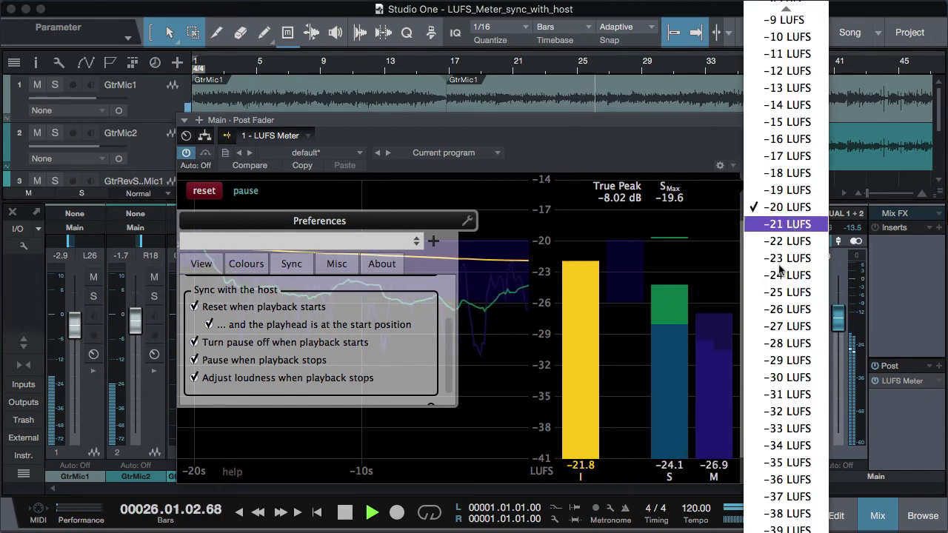
Choose -25 LUFS as the adjust-to loudness target.
left_click(784, 292)
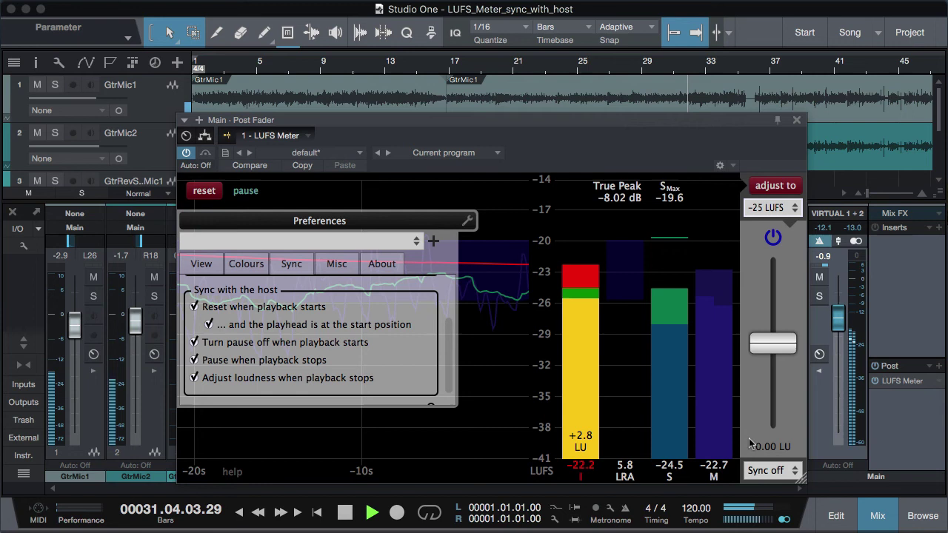
Stop playback so the meter pauses and gain auto-adjusts to -2.90 LU, reaching -25.0 LUFS.
left_click(345, 513)
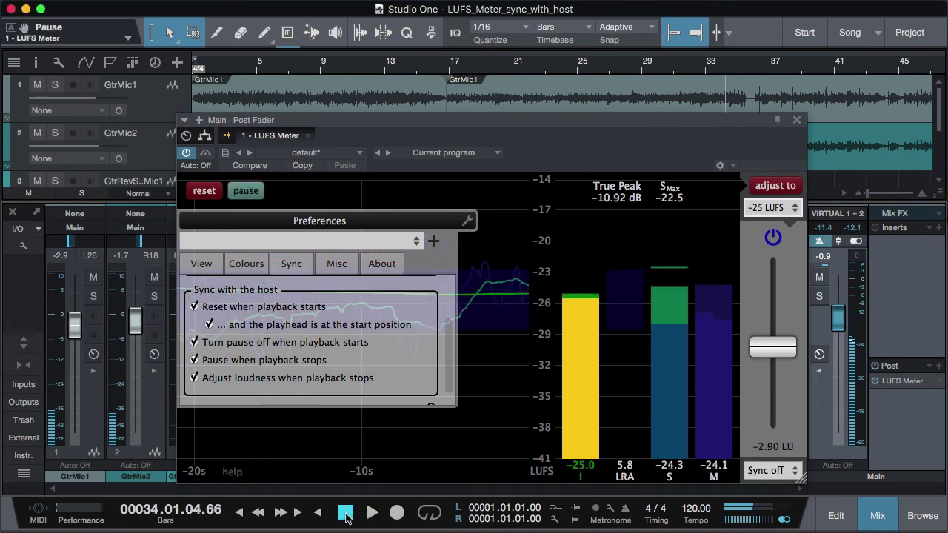
left_click(767, 453)
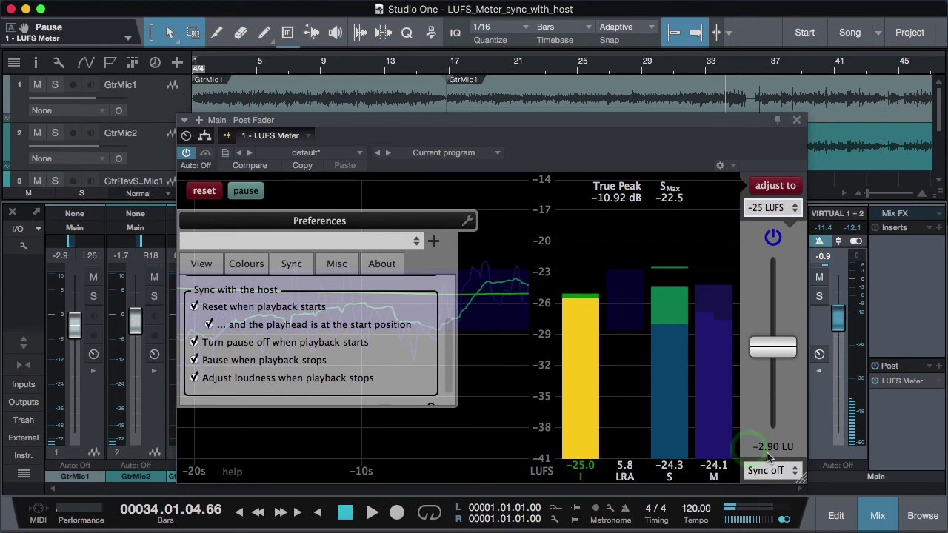